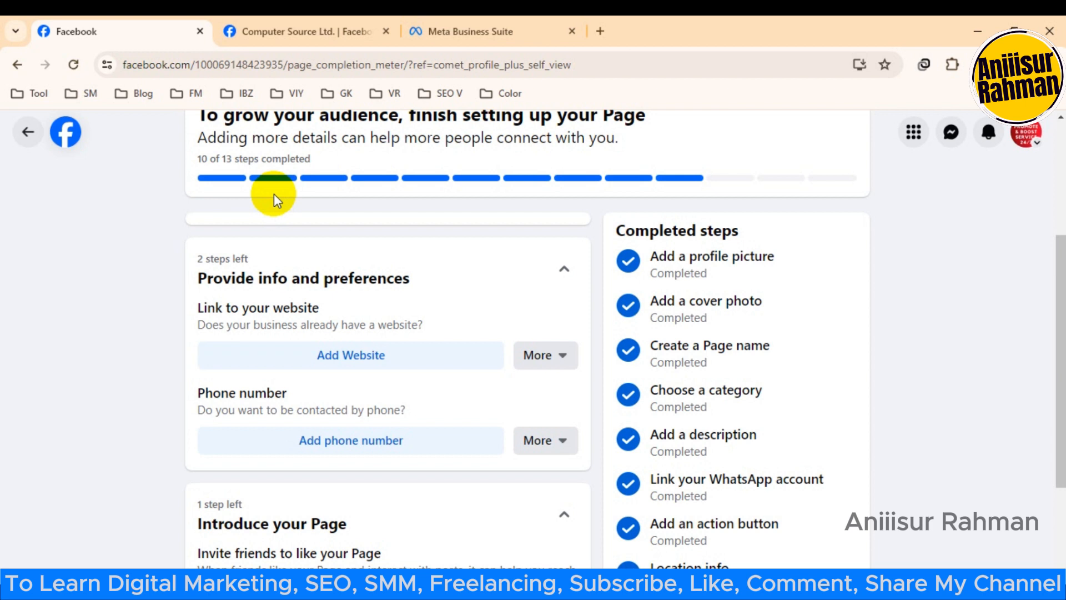
Review the Page setup checklist, including its progress bar, remaining steps and completed steps.
scroll(481, 289, "up", 2)
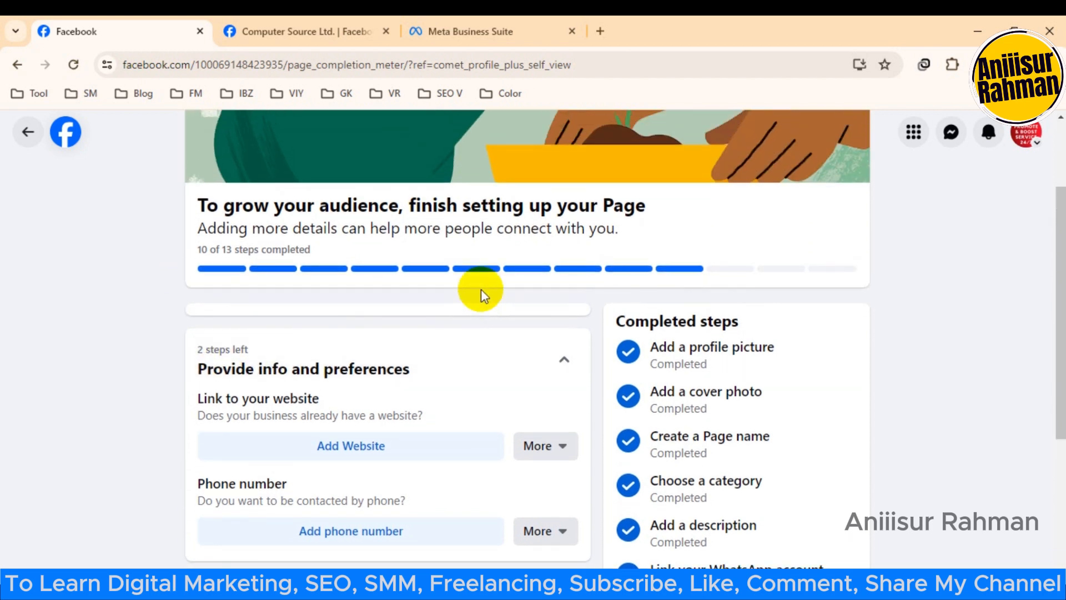
scroll(481, 289, "up", 1)
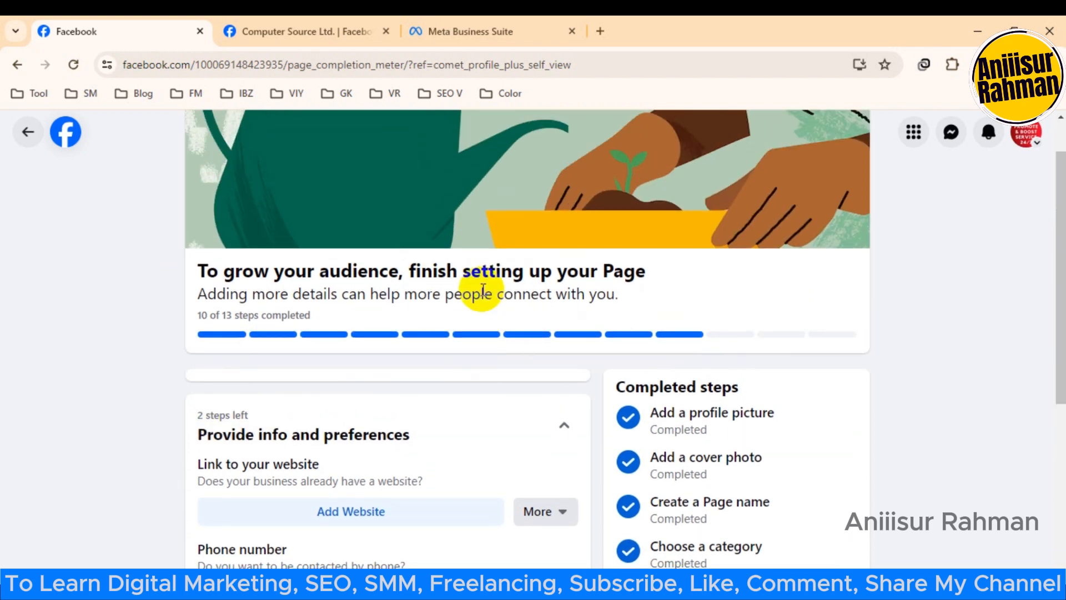
scroll(417, 339, "up", 1)
double_click(426, 323)
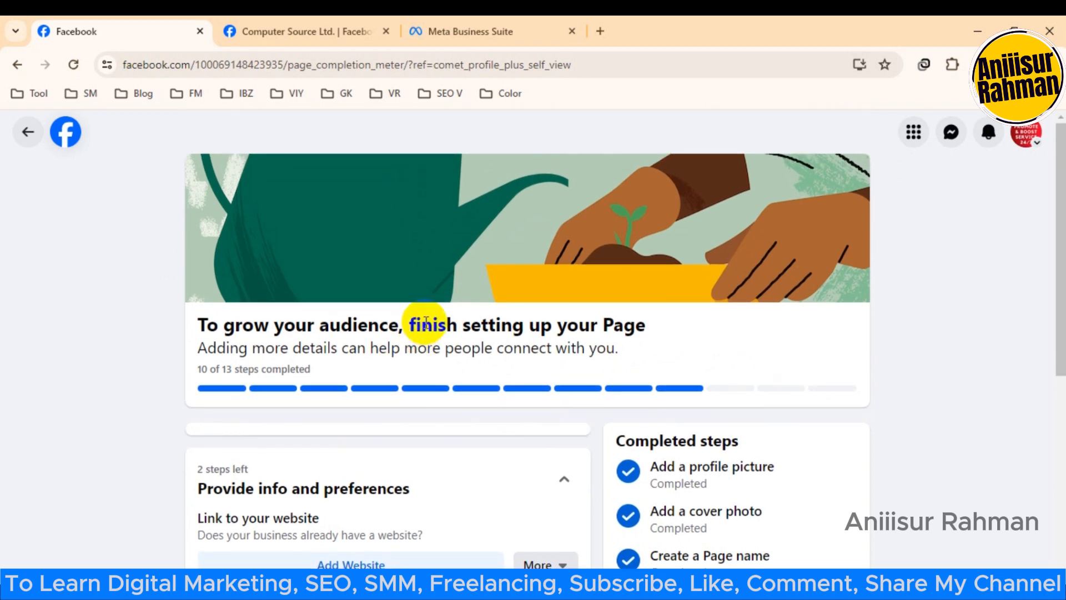
left_click(426, 323)
scroll(438, 330, "down", 3)
scroll(430, 328, "up", 3)
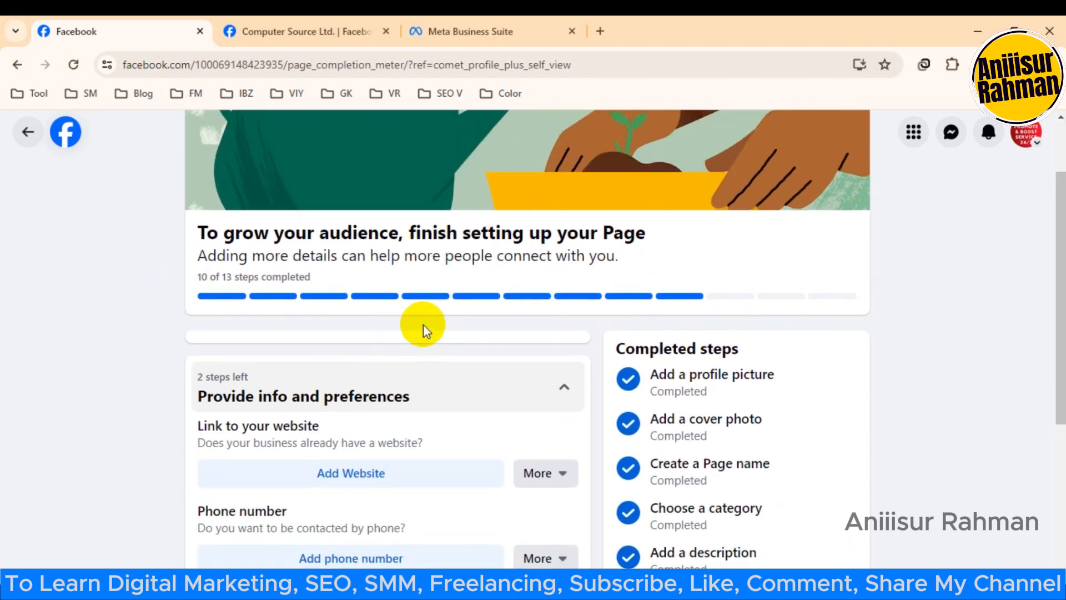
Return to the Page Promote & Boost Post Service 24/7 profile and glance at the Computer Source Ltd. Page for comparison.
left_click(29, 133)
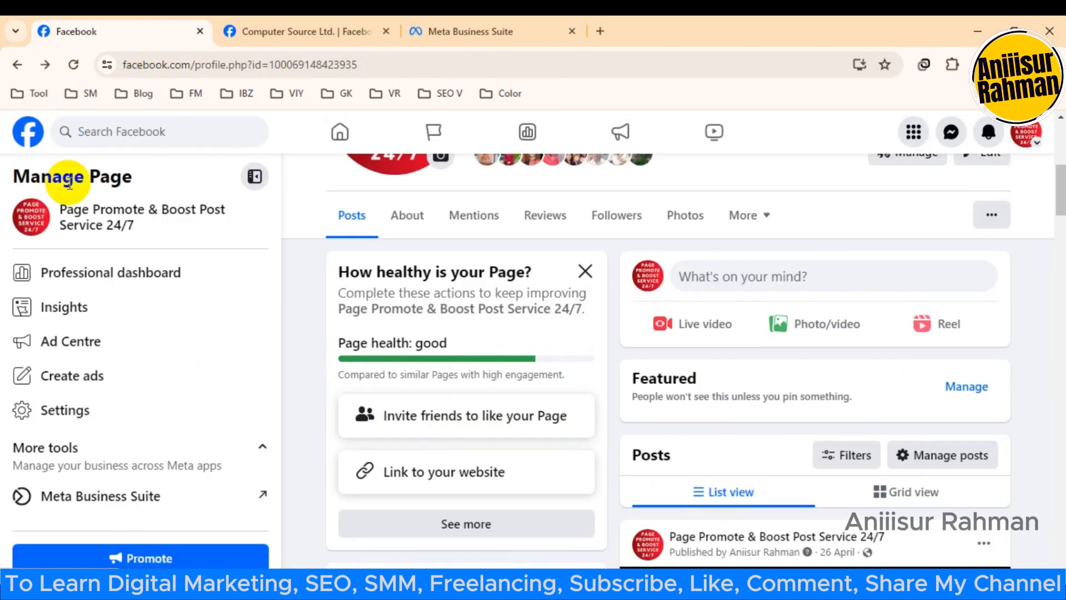
scroll(425, 328, "up", 5)
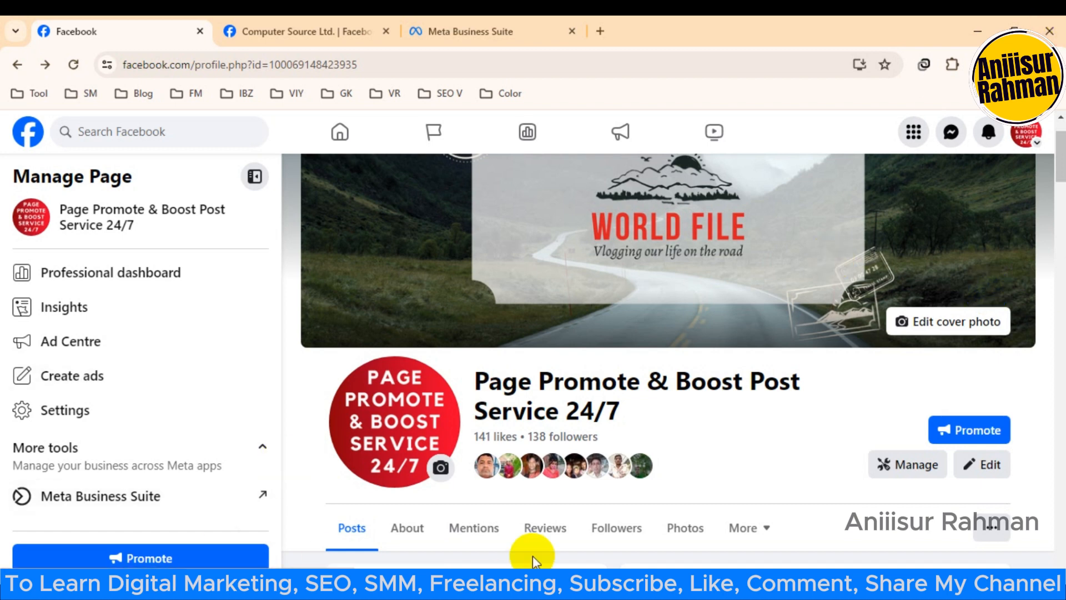
left_click(288, 24)
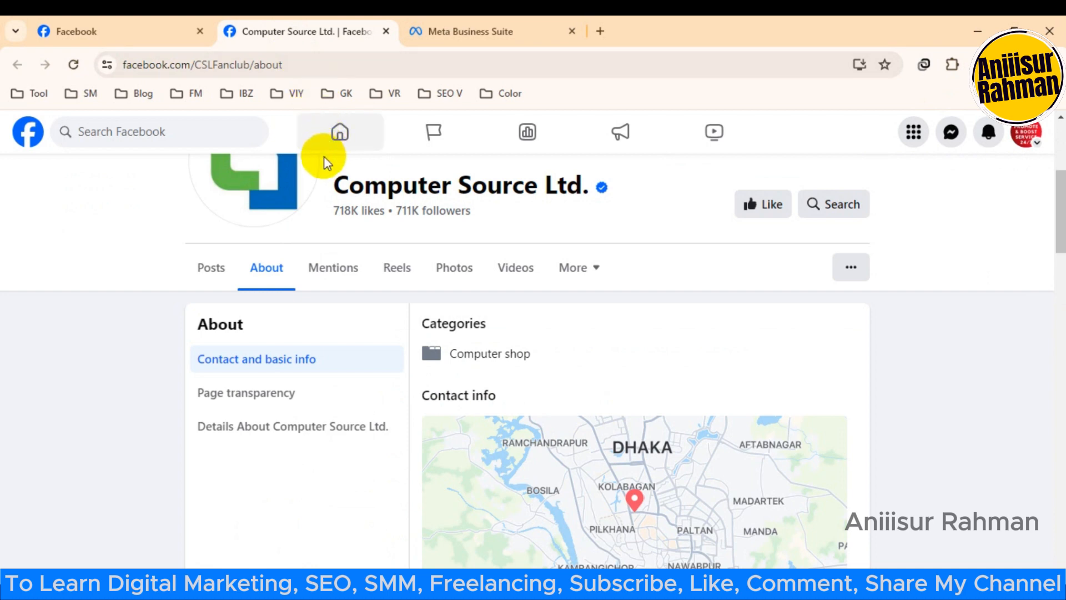
left_click(110, 26)
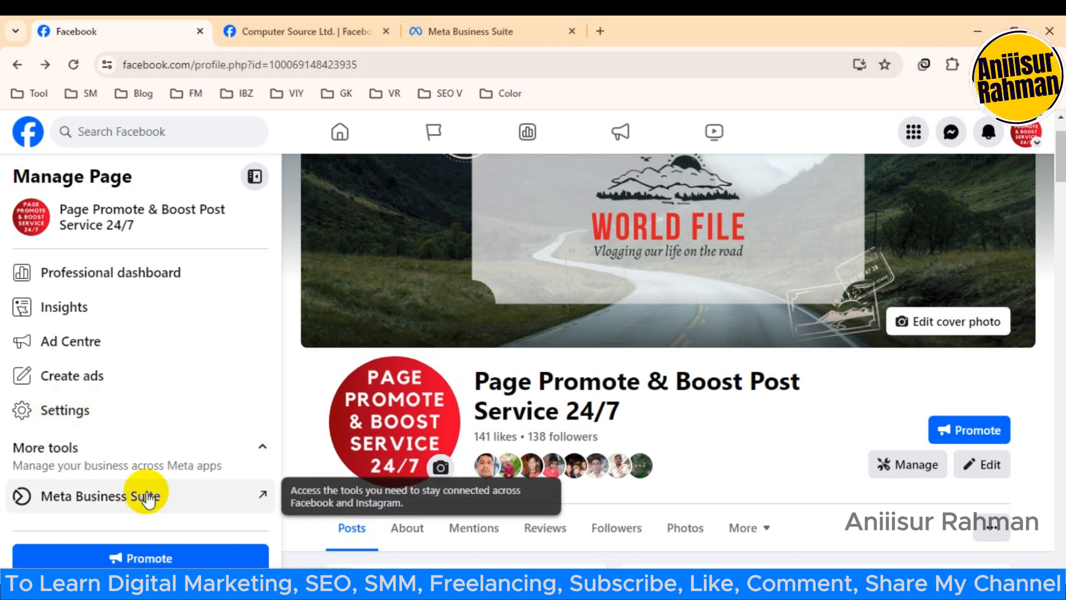
Examine the Page's Professional dashboard, including its insights, audience, and platform tools, and return to the Page profile.
left_click(106, 276)
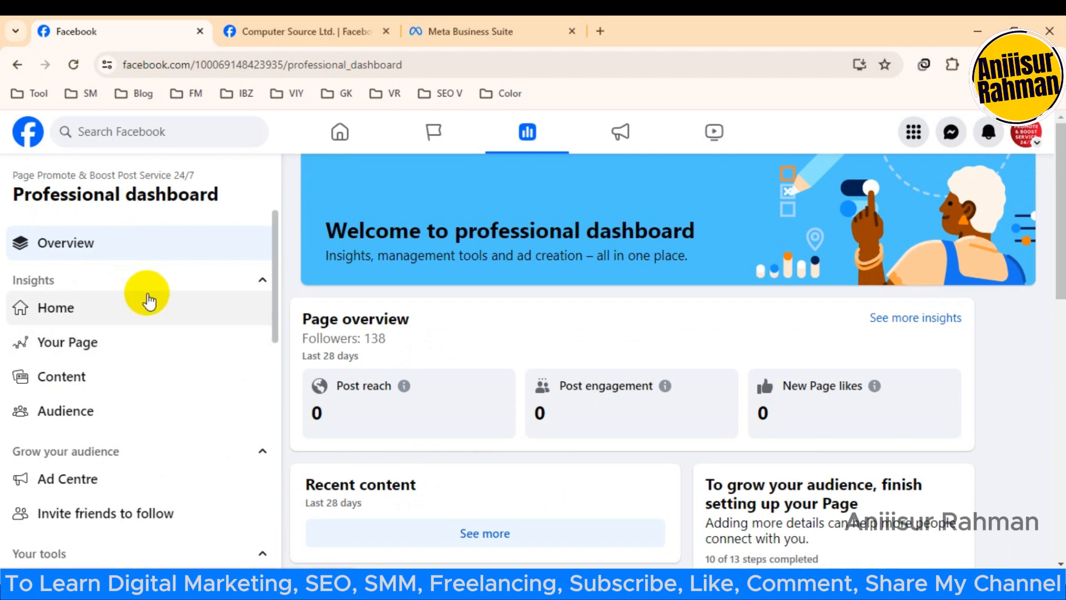
scroll(148, 295, "down", 3)
scroll(152, 337, "up", 3)
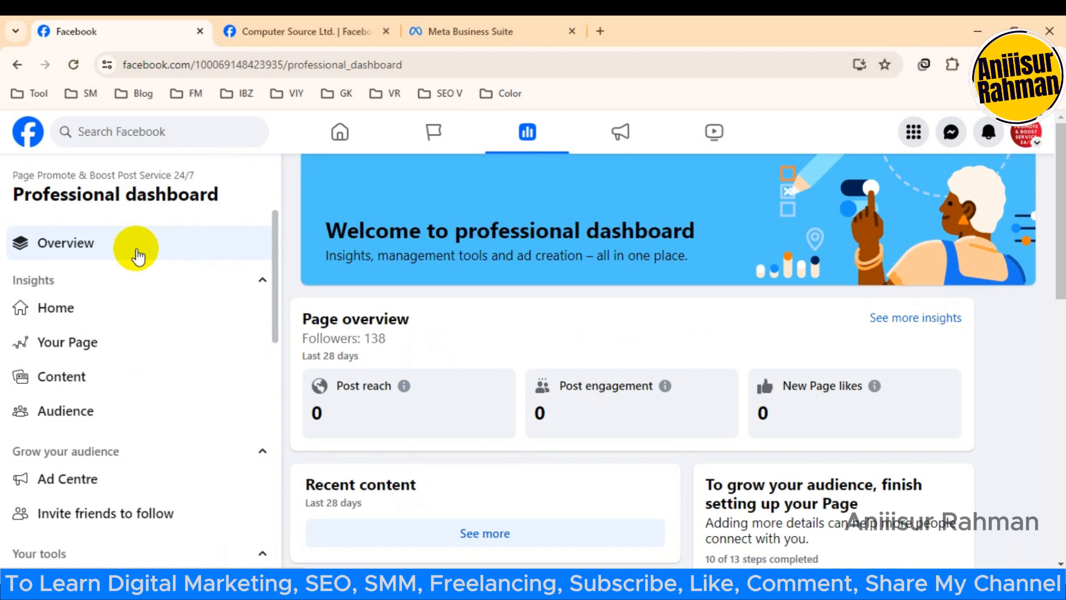
scroll(102, 381, "down", 7)
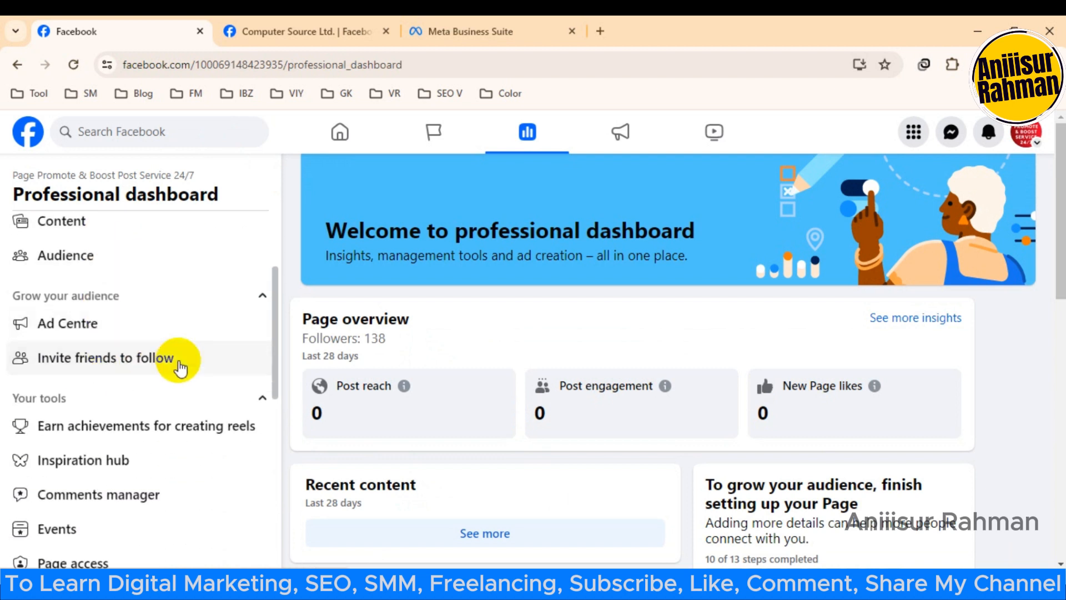
scroll(205, 360, "down", 2)
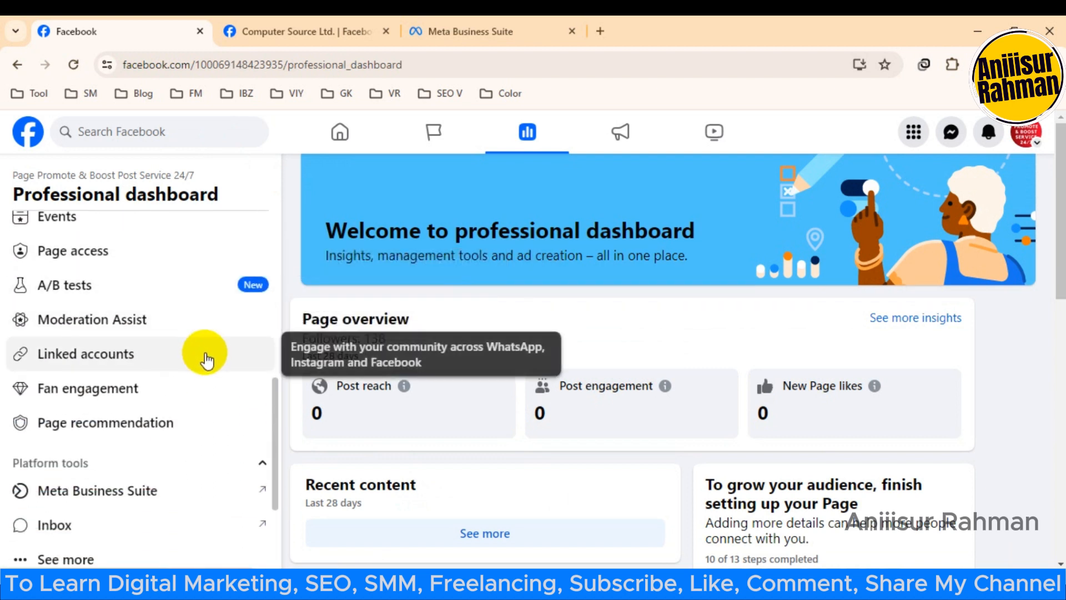
scroll(139, 461, "down", 2)
scroll(154, 440, "down", 1)
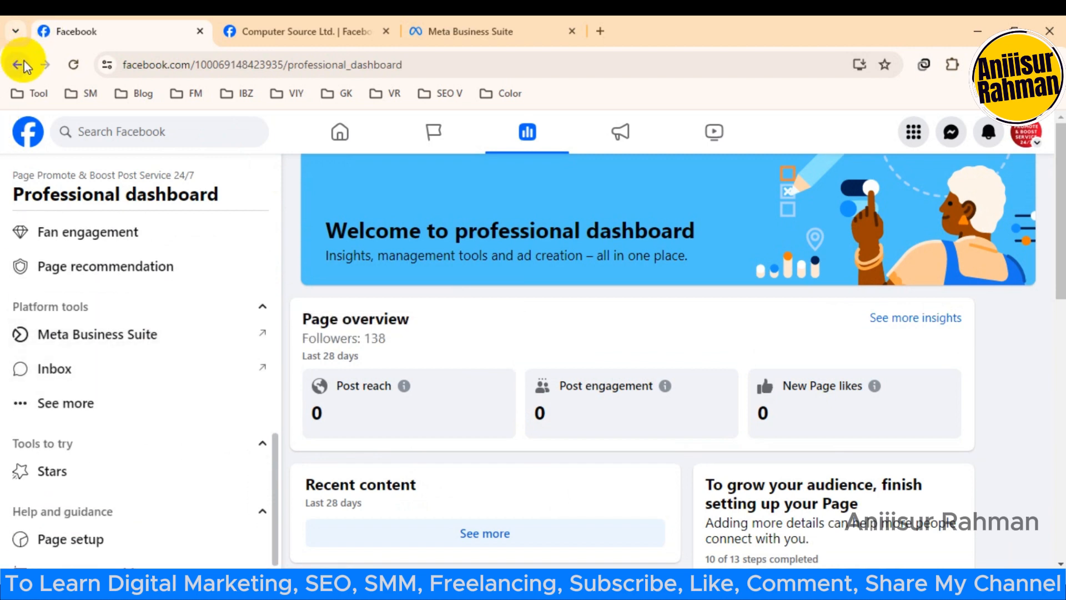
left_click(20, 65)
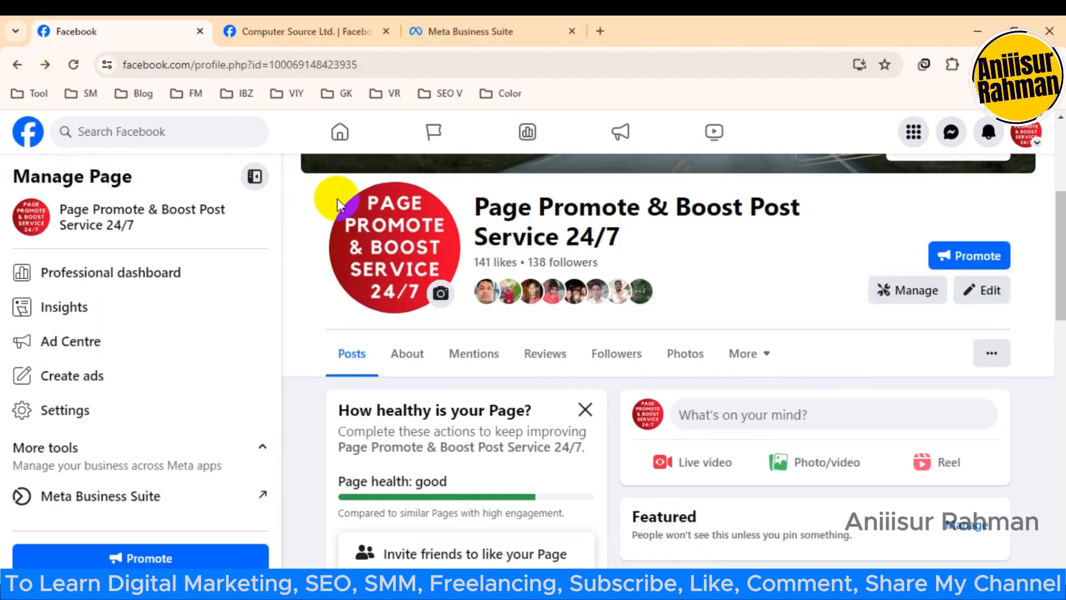
scroll(393, 405, "up", 5)
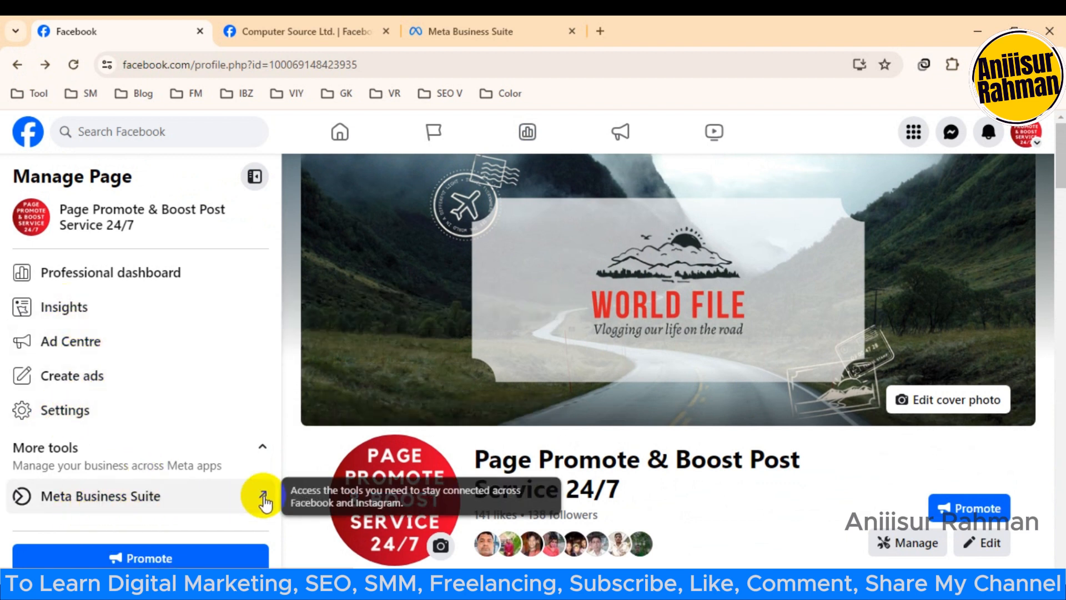
Compare the already open Meta Business Suite home with the Facebook Page profile, ending on Meta Business Suite.
left_click(422, 31)
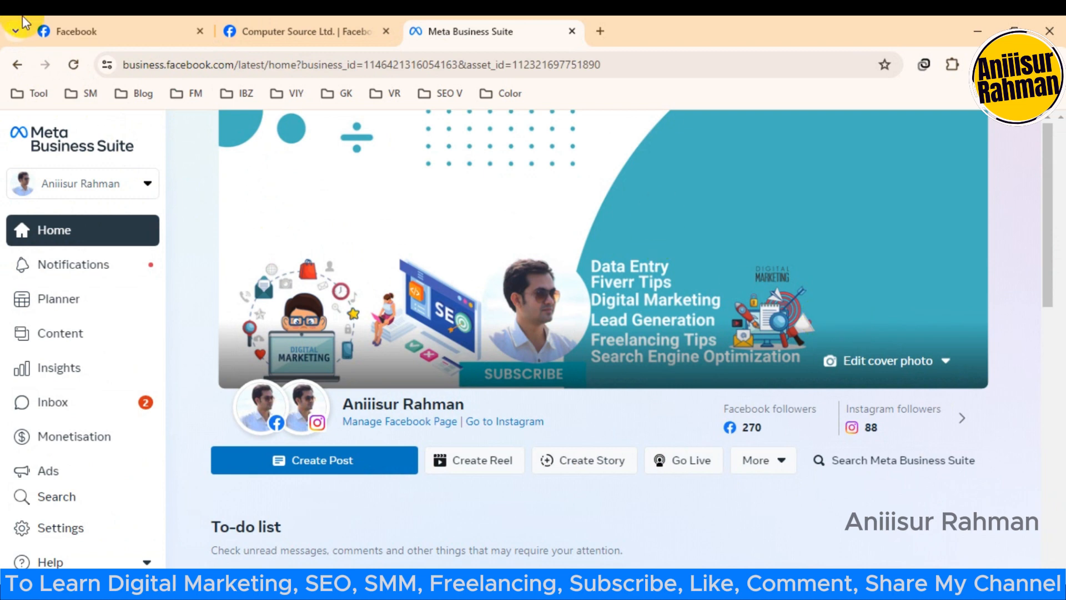
left_click(68, 32)
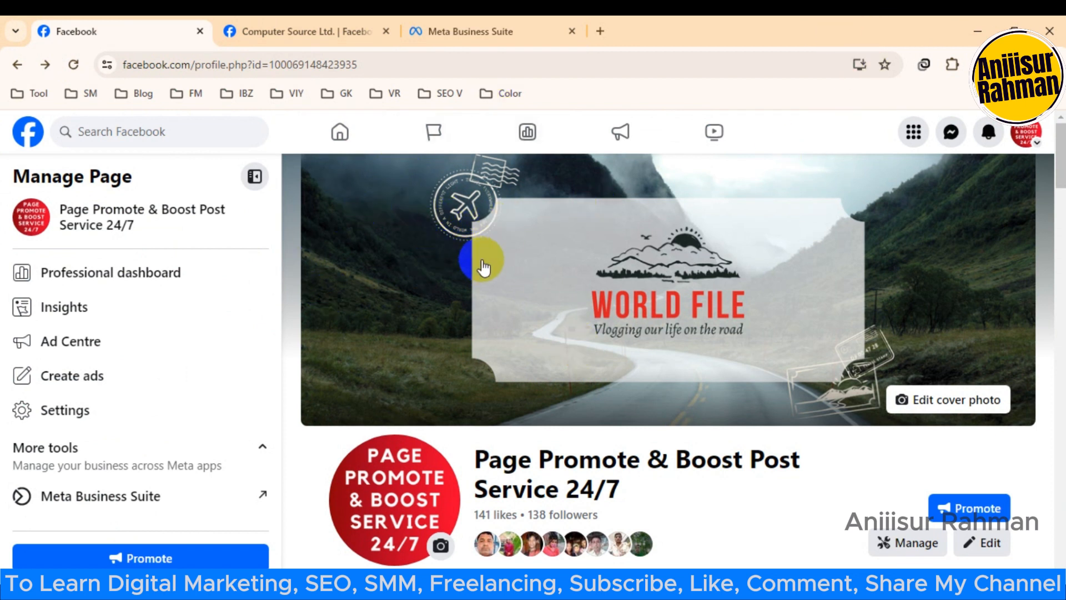
left_click(453, 28)
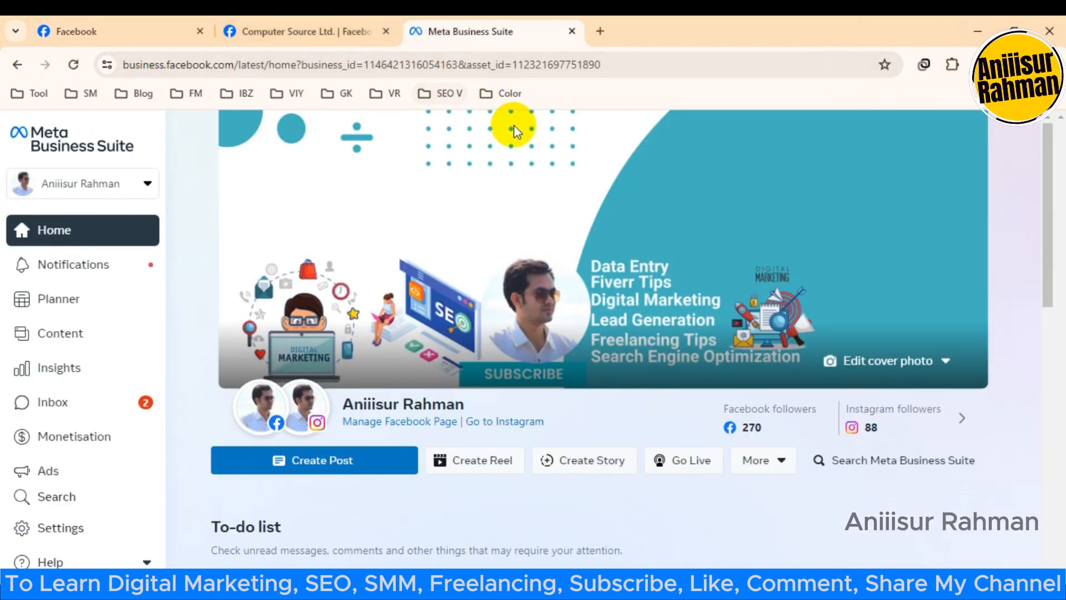
left_click(79, 29)
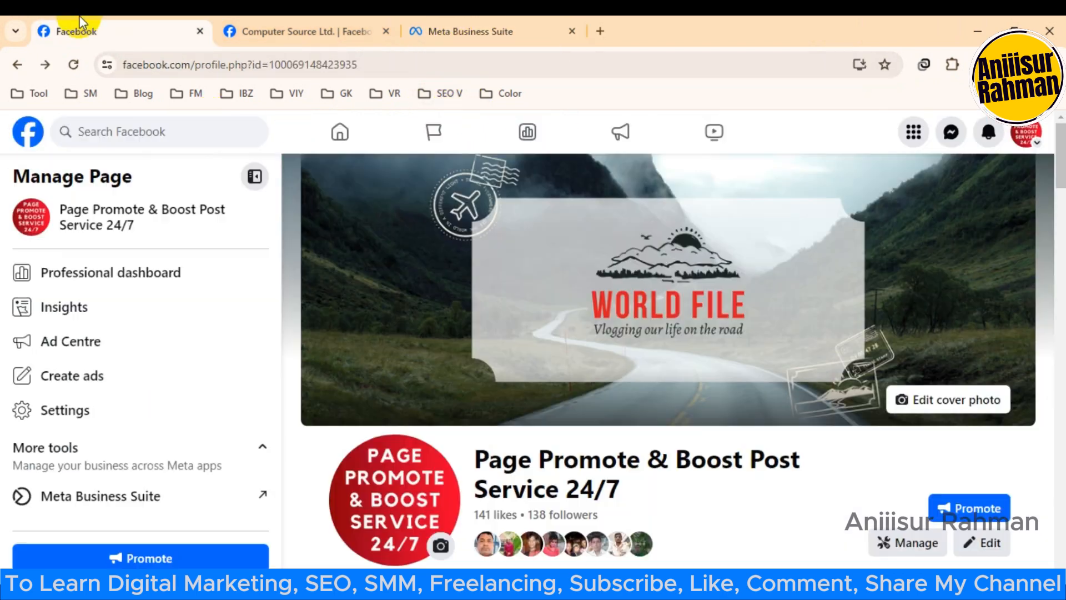
left_click(514, 27)
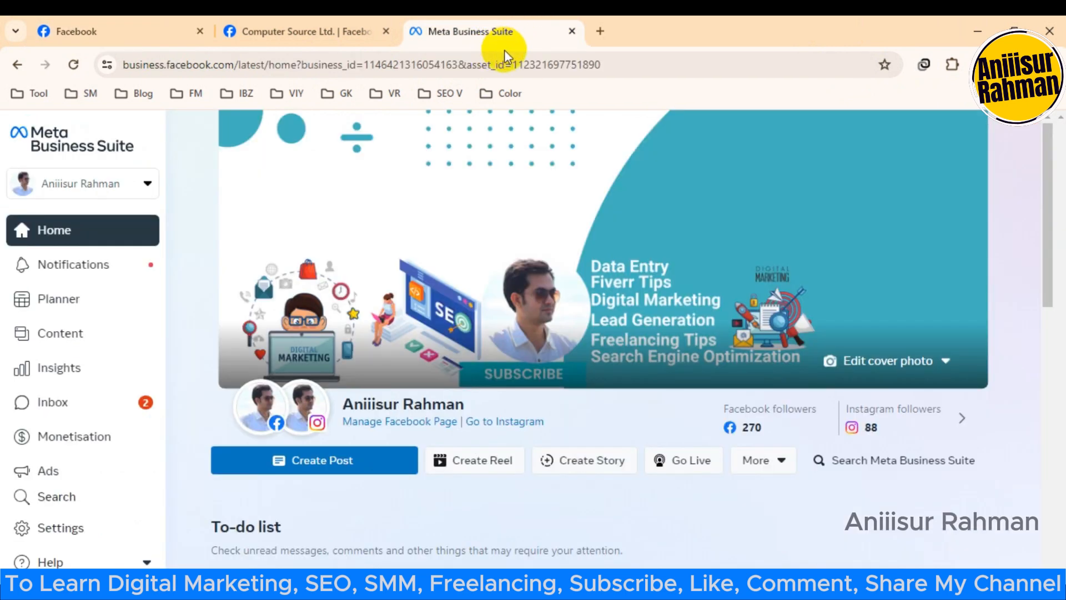
Search Google for "meta business suite" in a new browser tab.
left_click(598, 31)
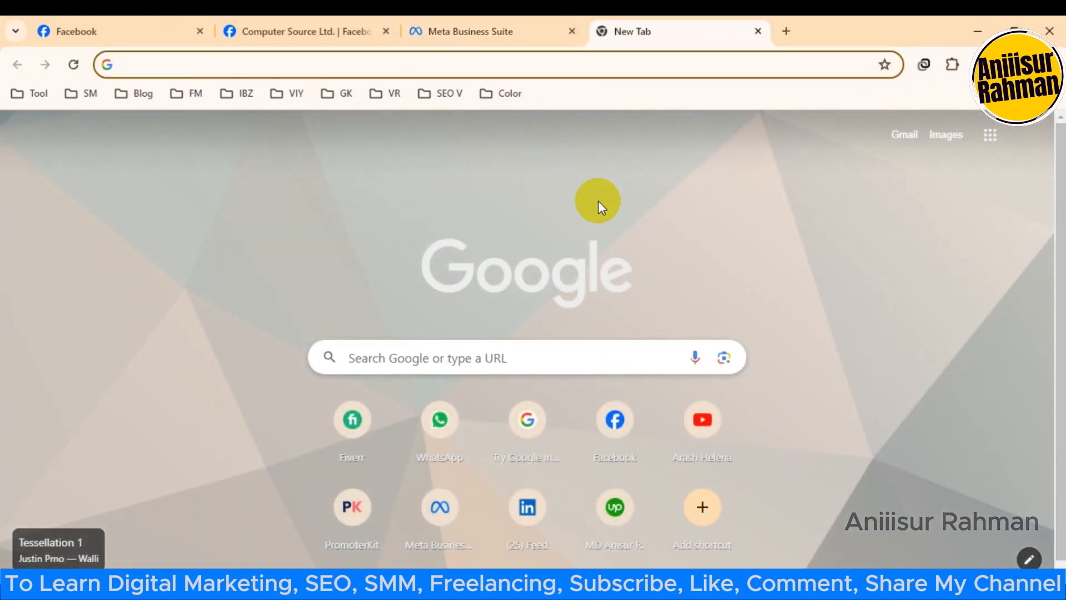
type("meta")
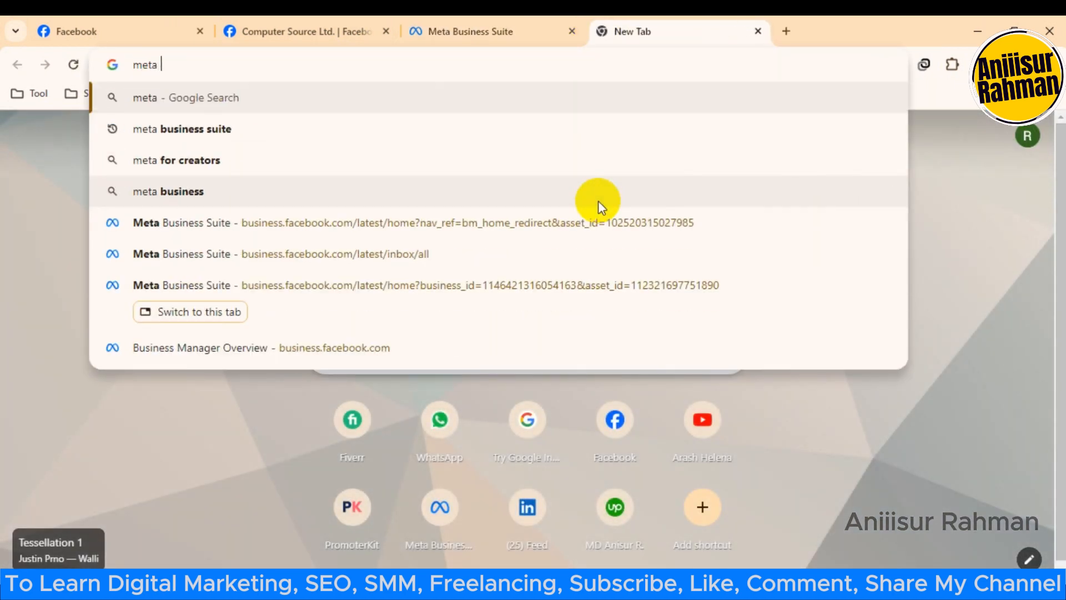
left_click(259, 131)
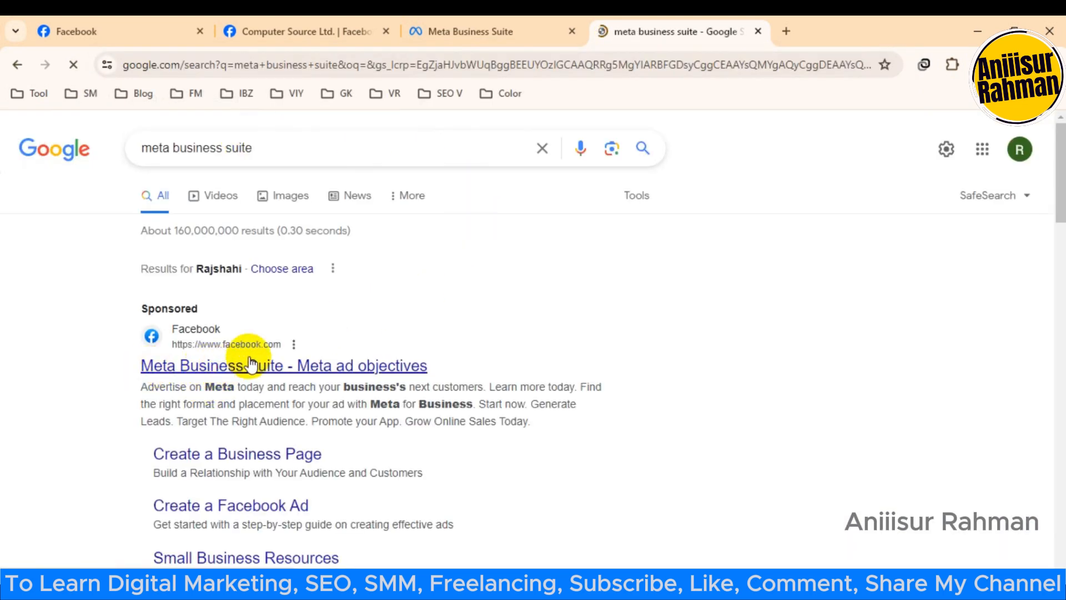
Open the "Login and Access Meta Business Suite and Business Manager" result in a separate tab and switch to it.
scroll(255, 283, "down", 4)
scroll(350, 299, "down", 1)
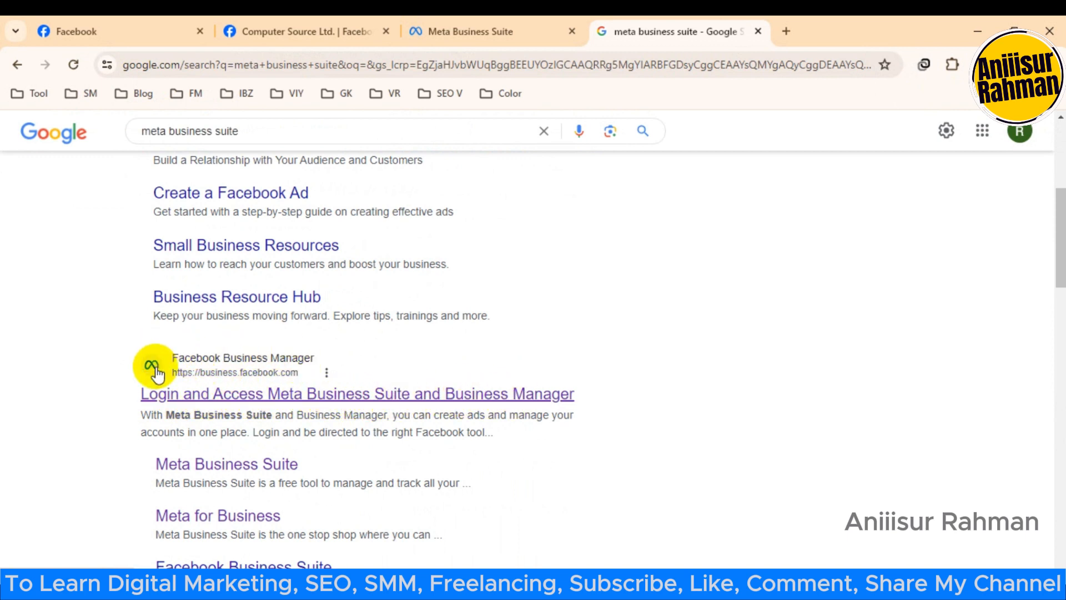
right_click(352, 395)
left_click(381, 217)
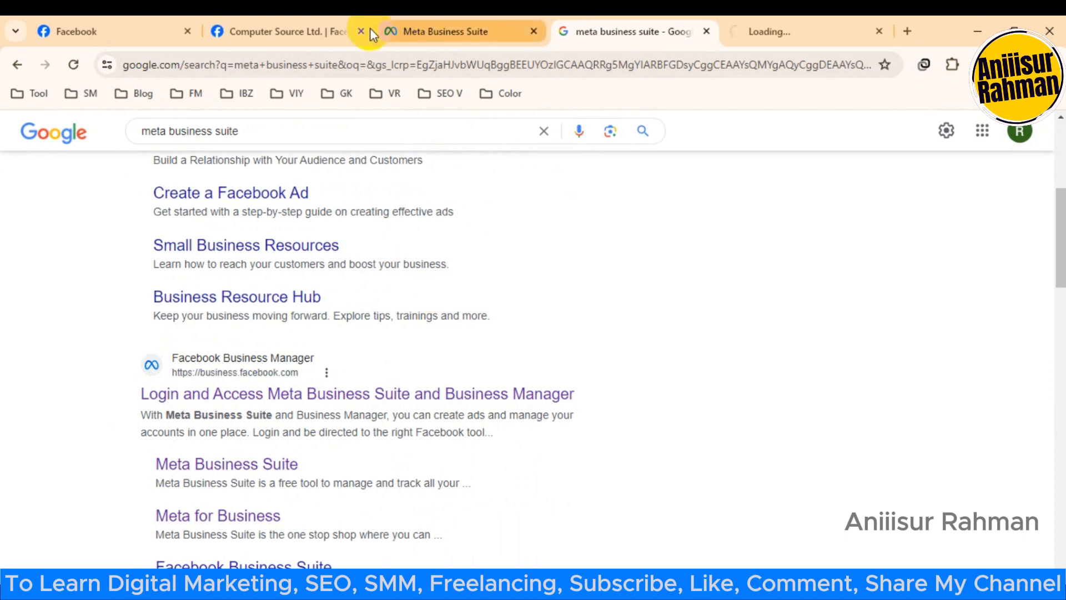
left_click(808, 28)
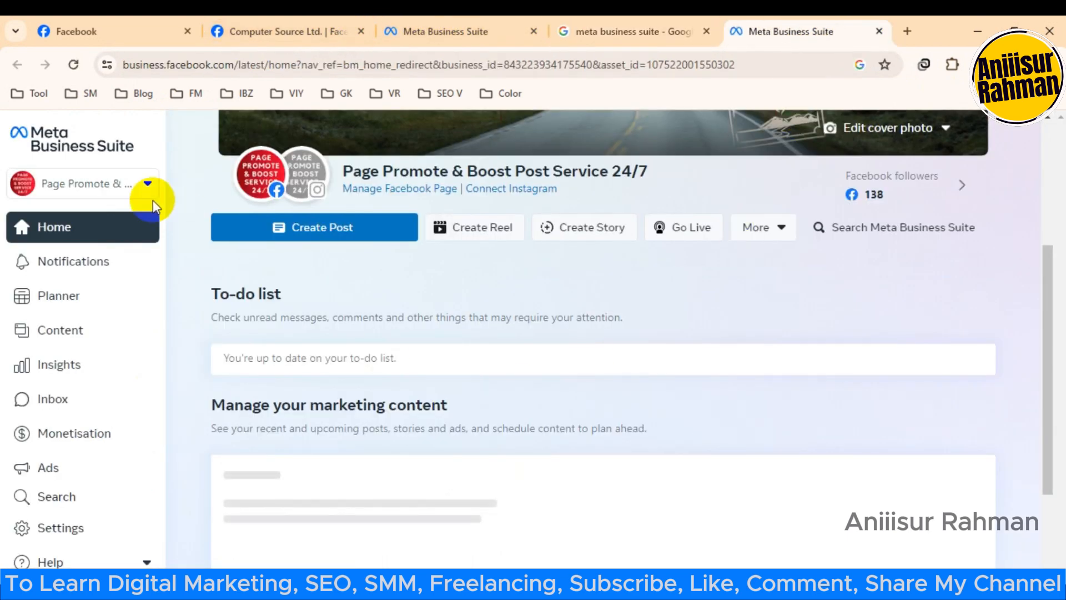
Look over the Page's Meta Business Suite home and its list of switchable business assets.
scroll(180, 260, "up", 2)
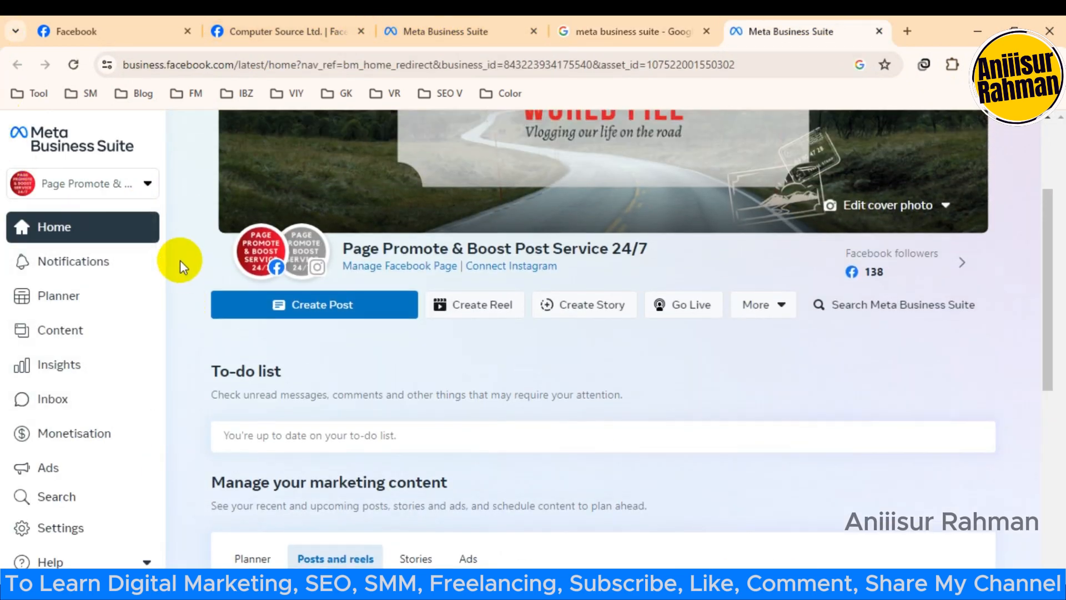
scroll(262, 250, "up", 3)
scroll(289, 253, "down", 5)
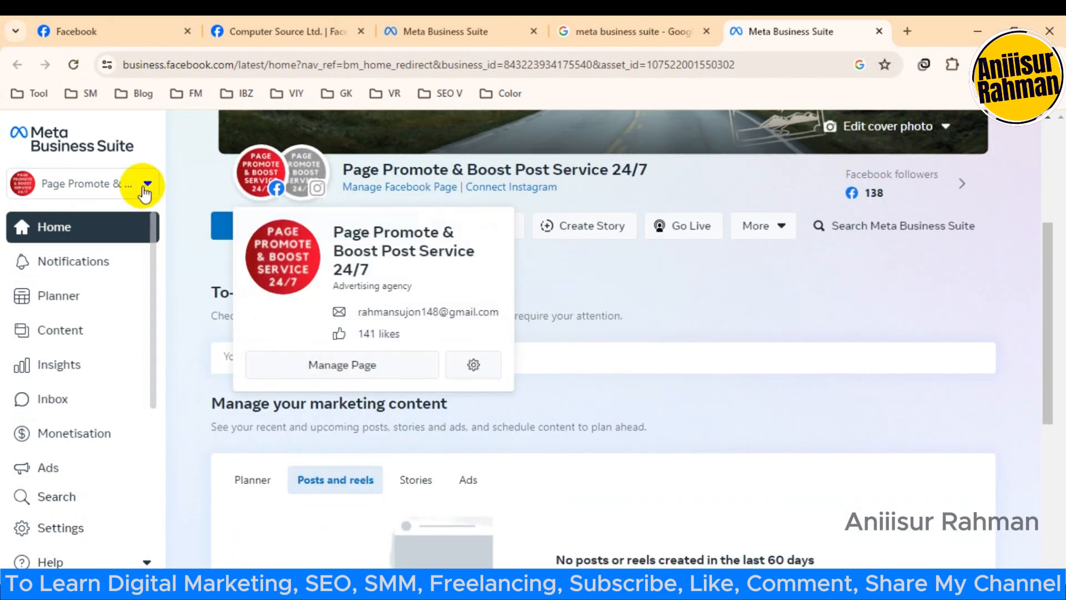
left_click(144, 194)
scroll(186, 376, "down", 1)
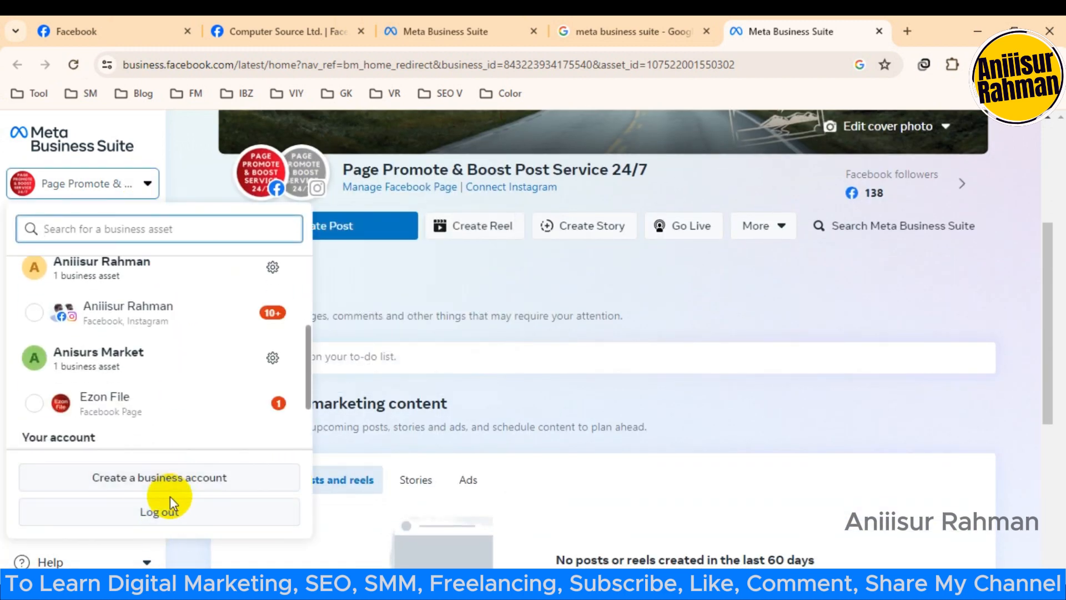
left_click(962, 421)
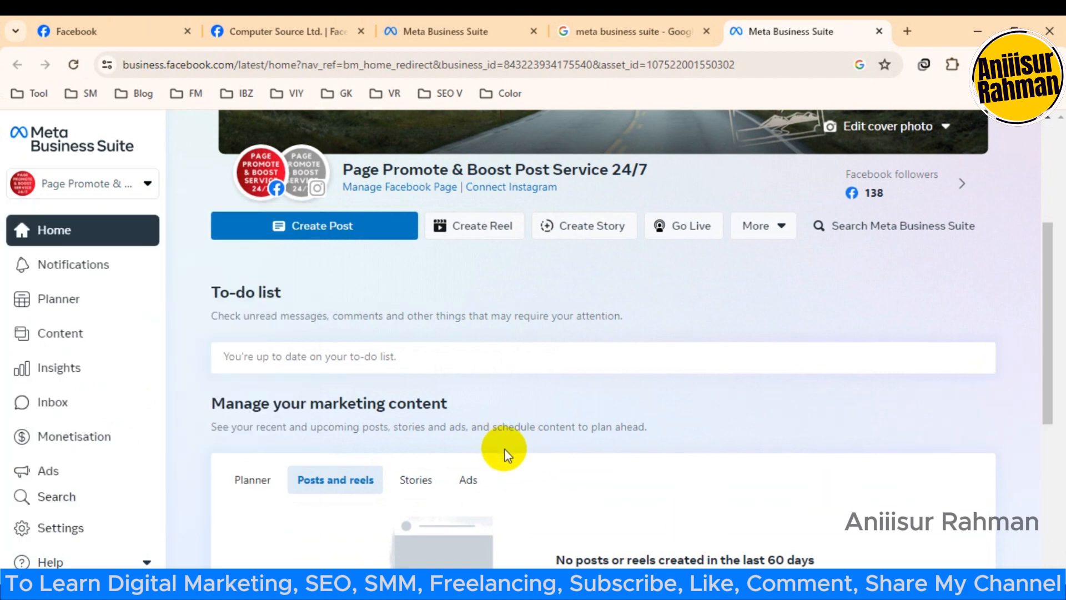
scroll(499, 450, "up", 4)
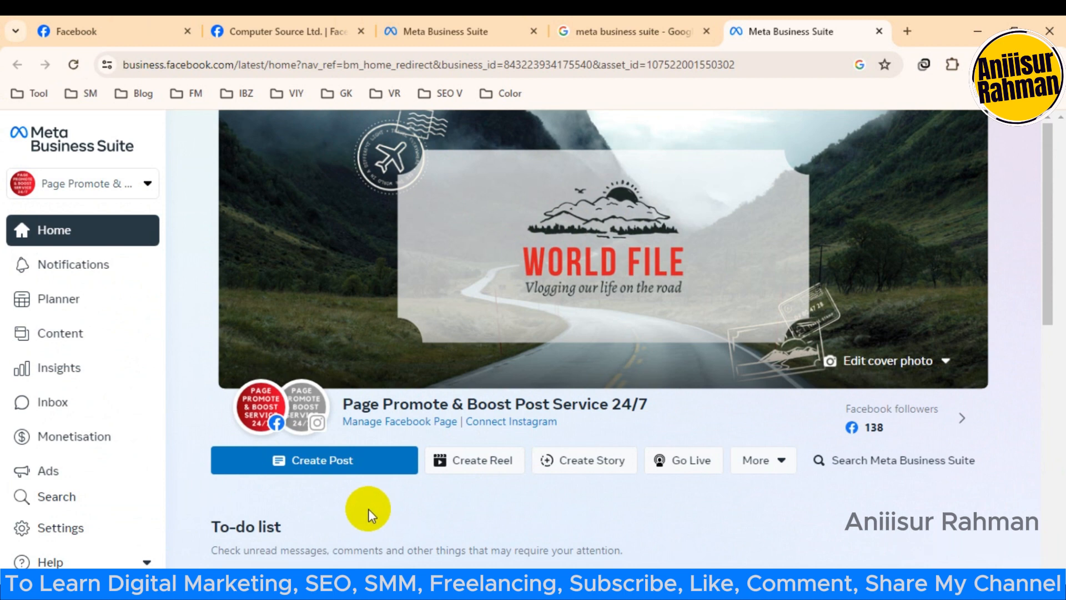
Switch to the Meta Marketing presentation in Google Slides and start the slideshow from the first slide.
key("alt+Tab")
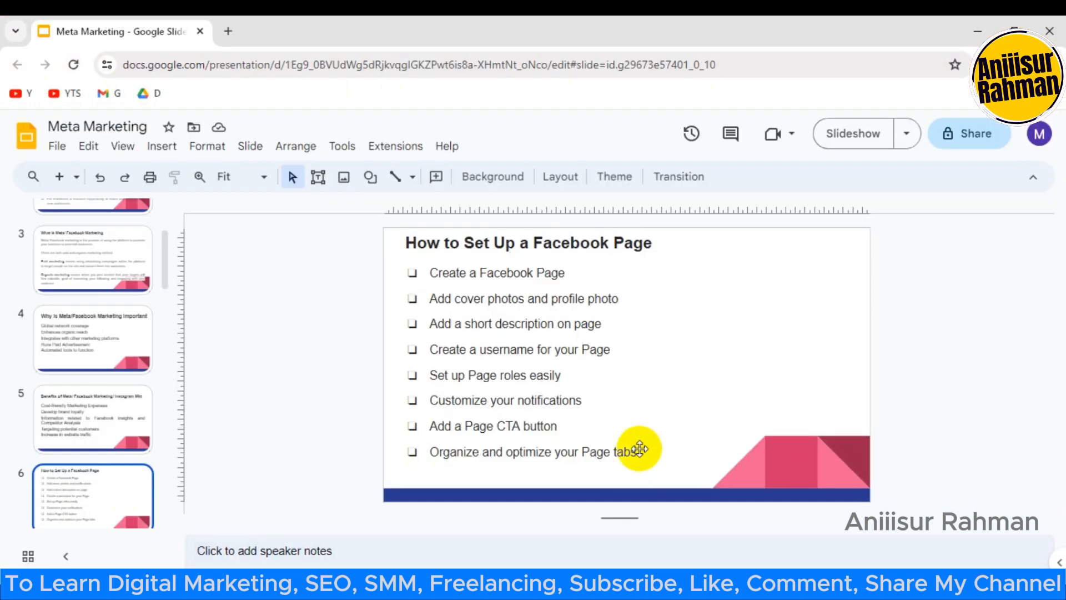
scroll(128, 344, "up", 2)
scroll(112, 304, "up", 1)
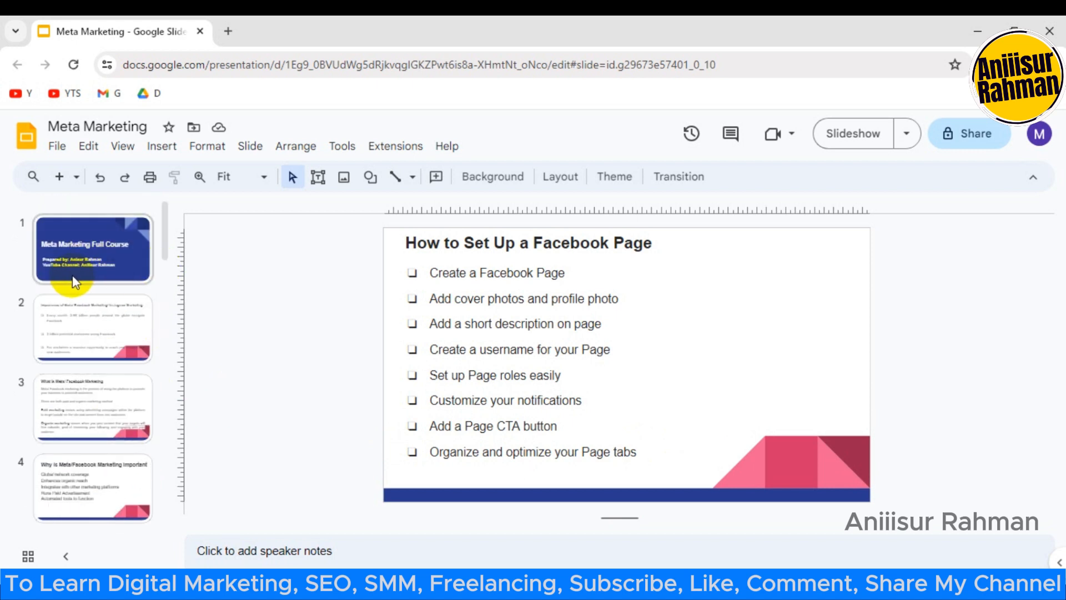
left_click(82, 235)
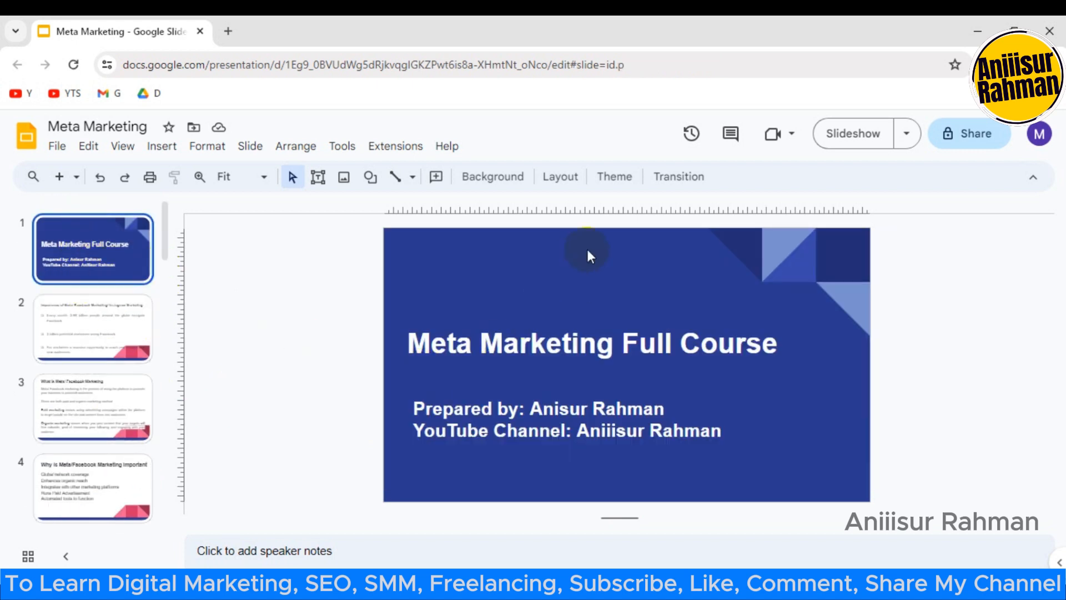
left_click(872, 143)
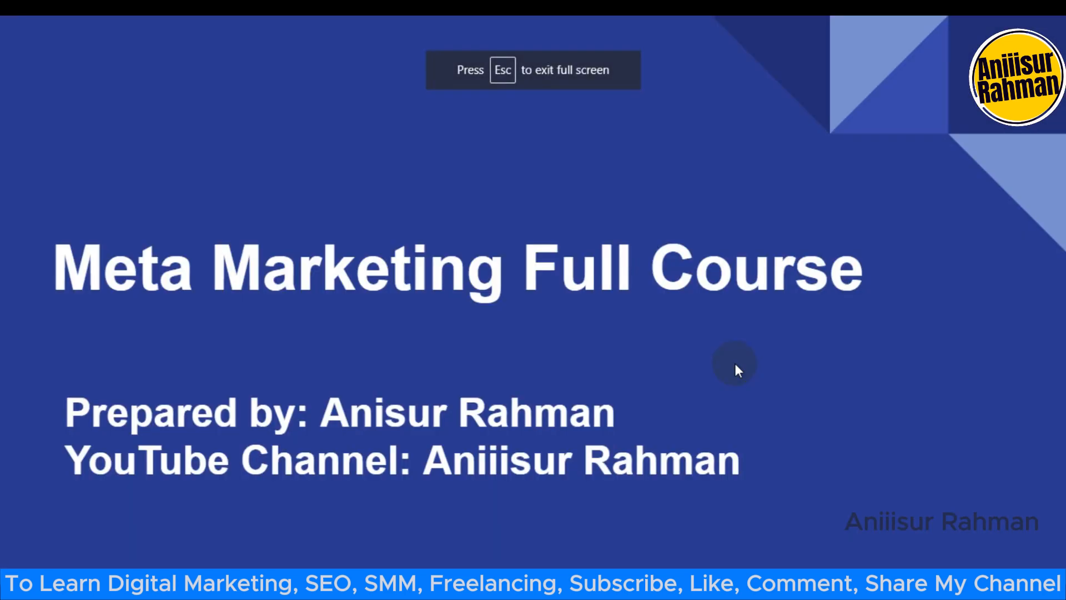